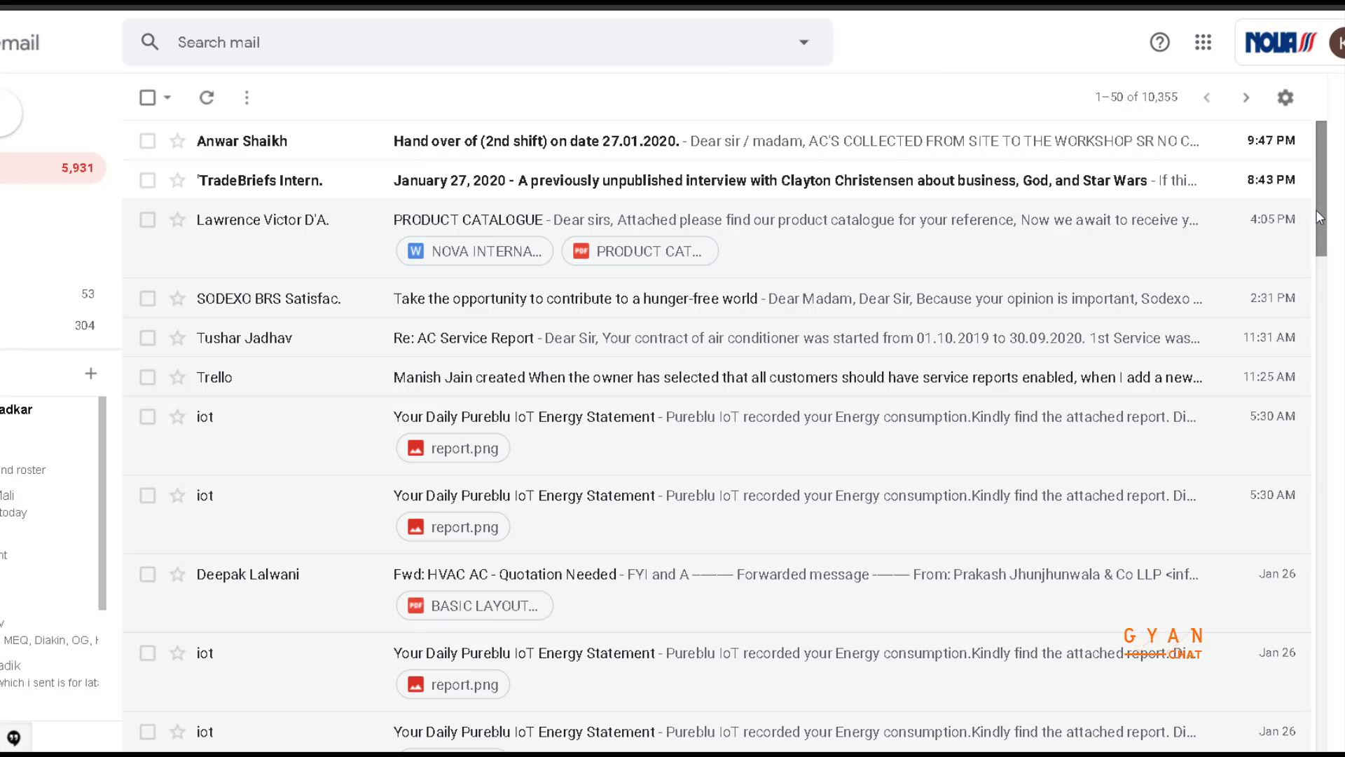
- Open the Forwarding and POP/IMAP settings and review the existing forwarding address list
click(1285, 98)
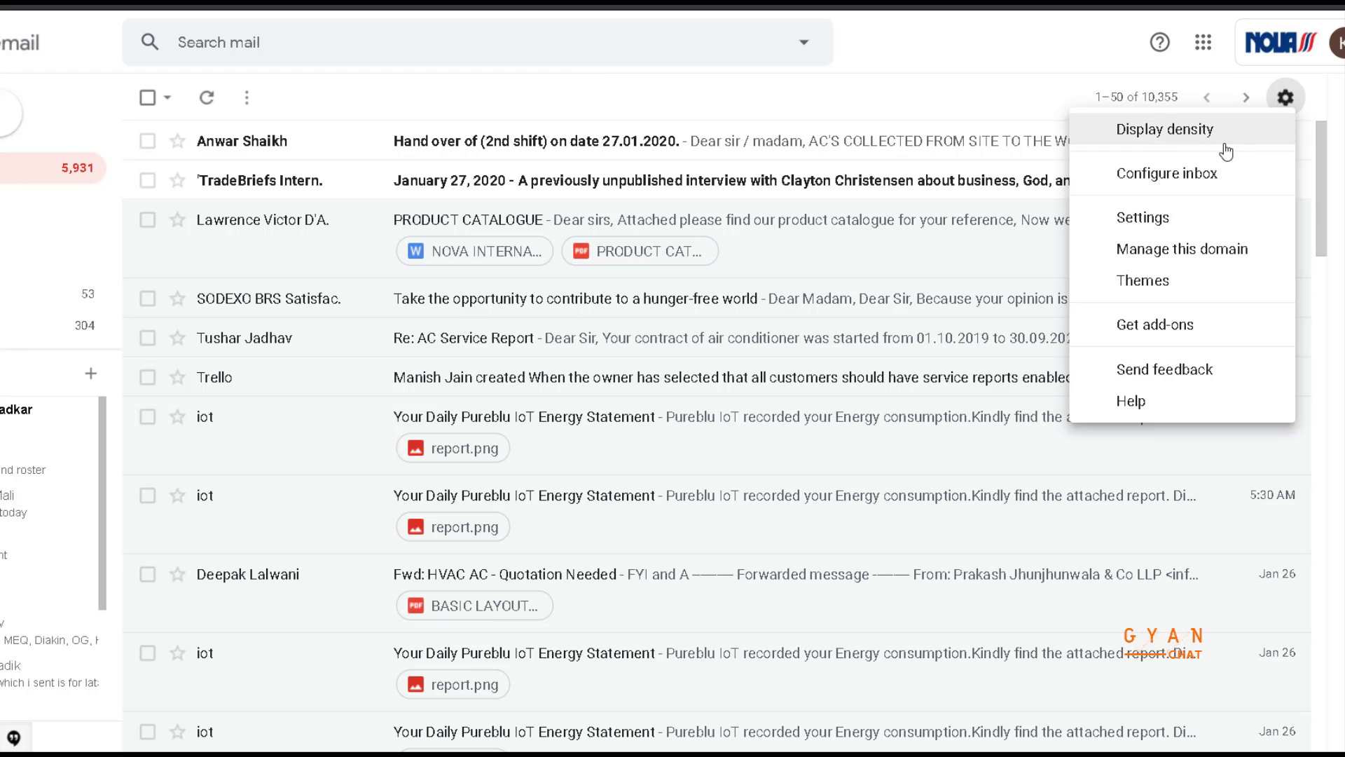
click(1186, 218)
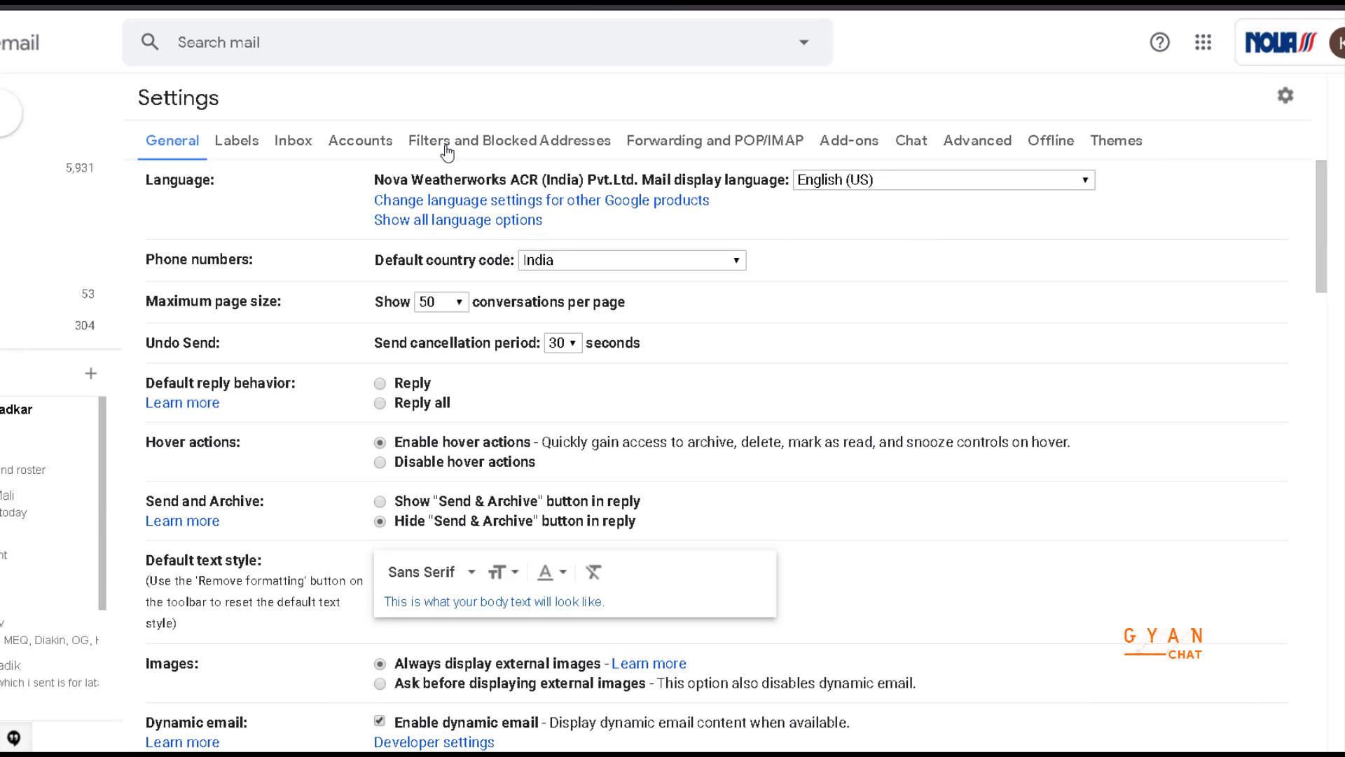
click(666, 147)
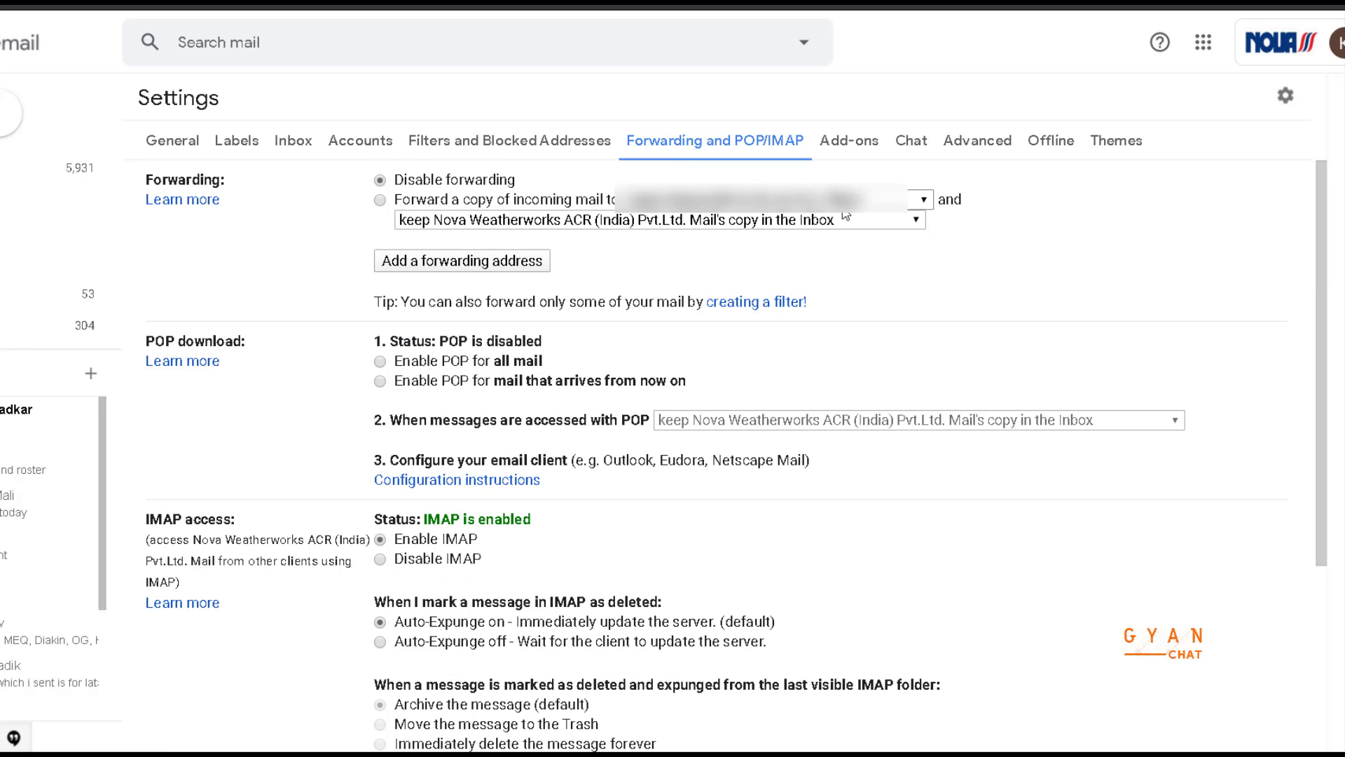
click(771, 200)
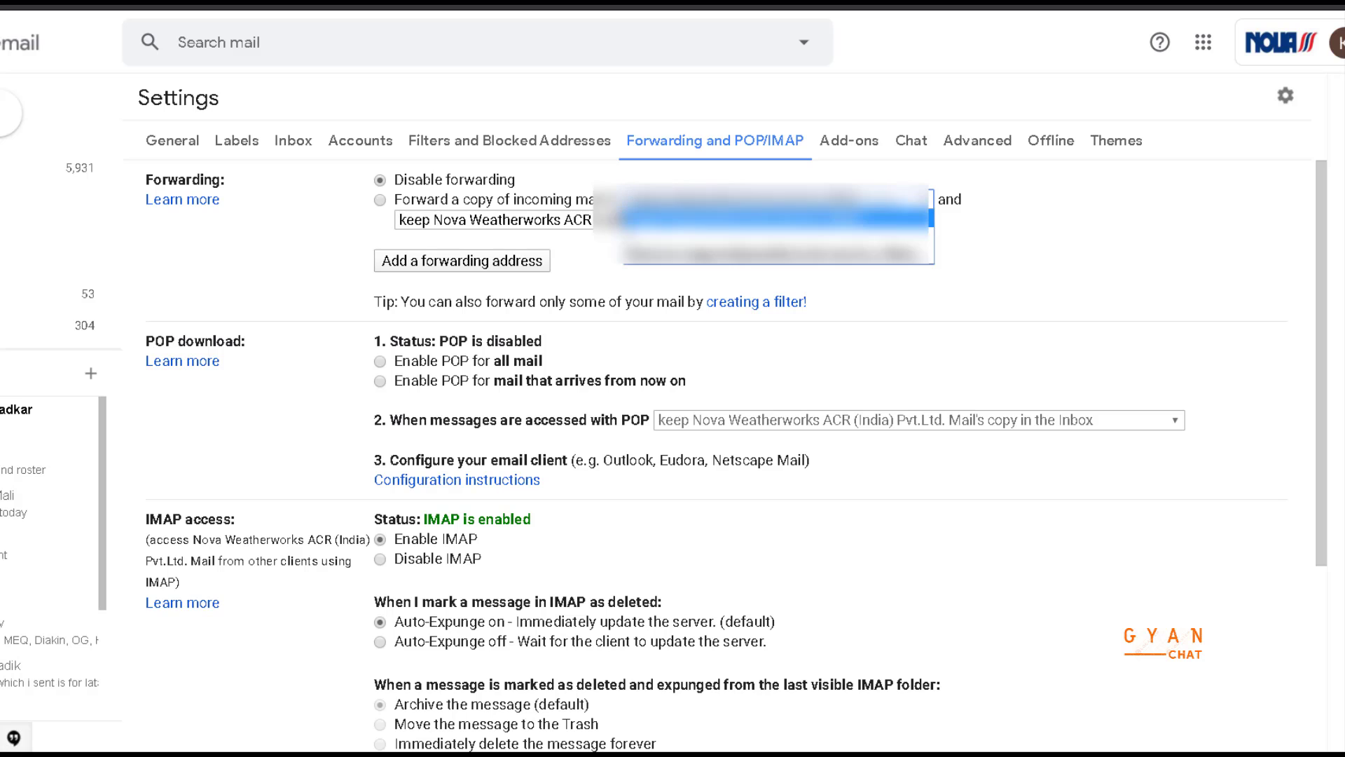
click(876, 202)
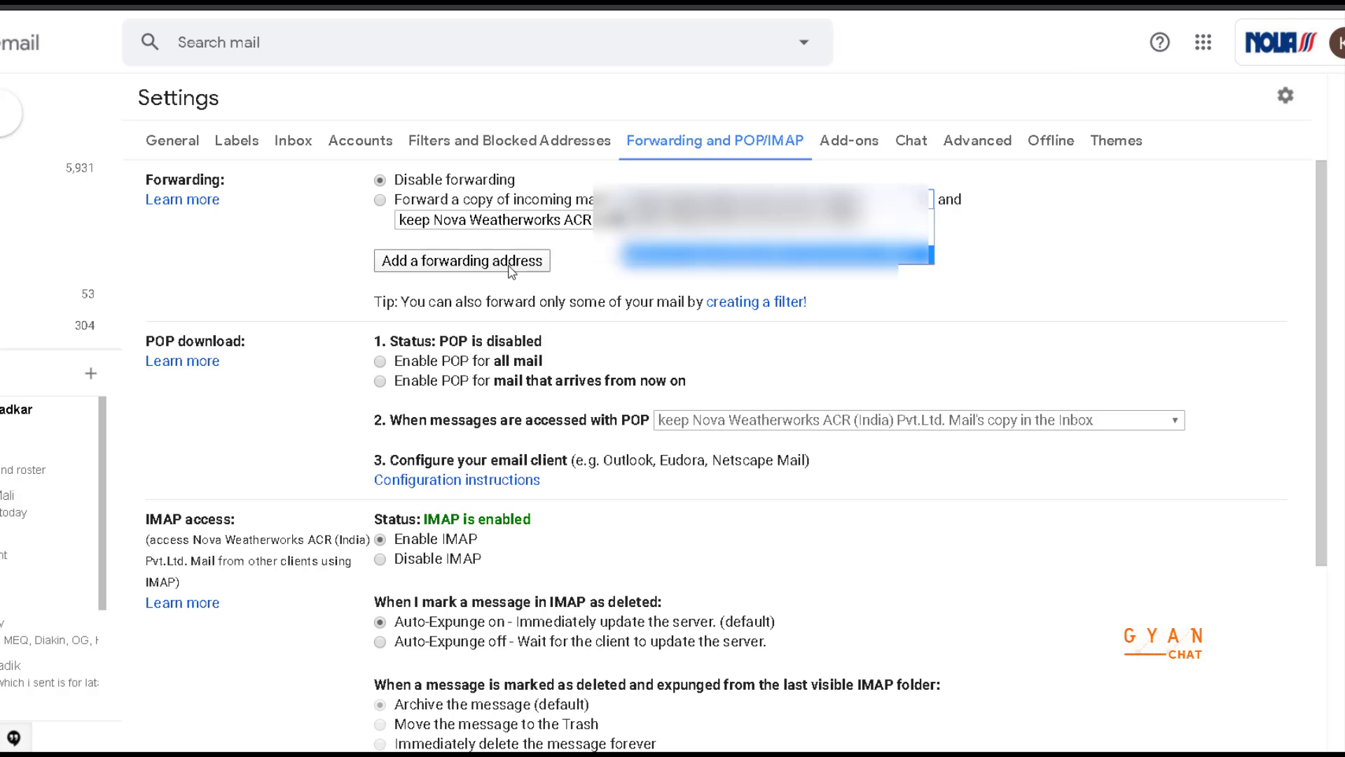
- Start adding a forwarding address, cancel it, and recheck the forwarding address dropdown
click(510, 265)
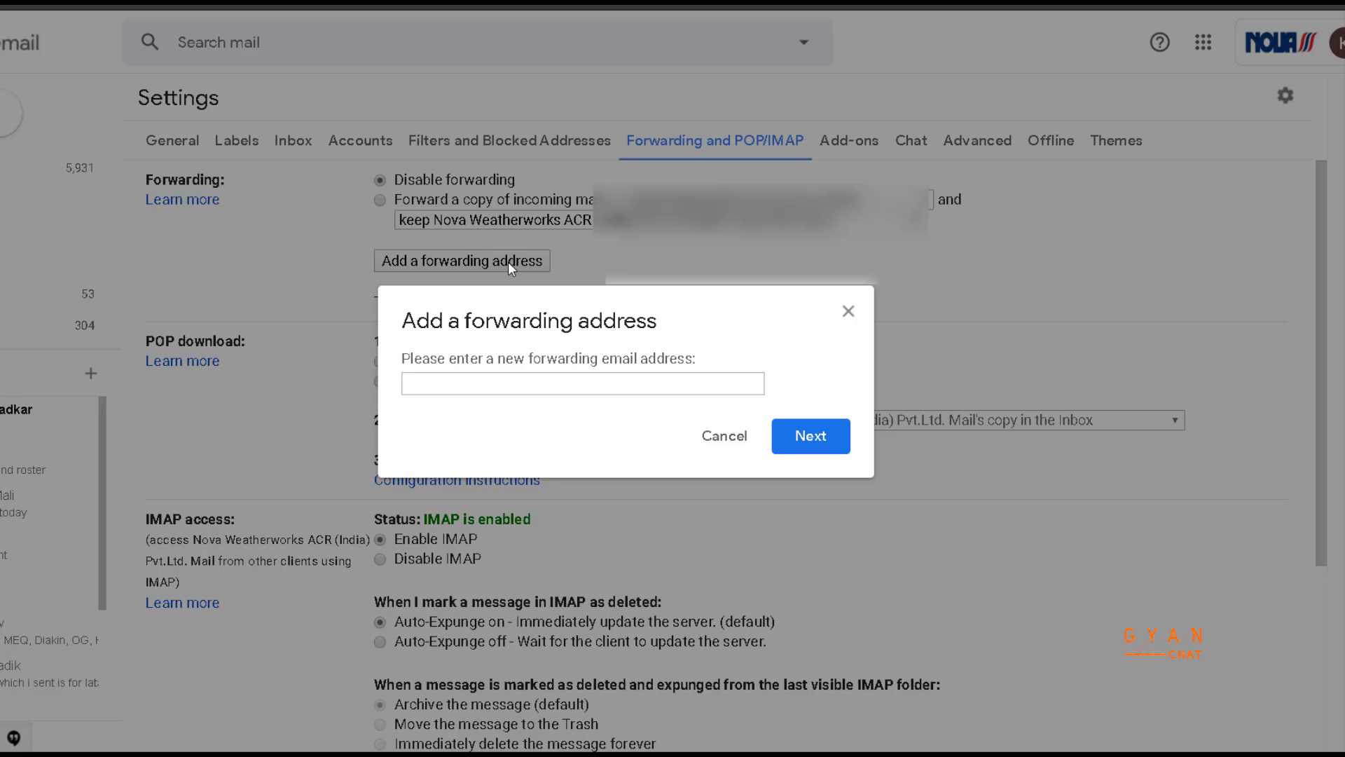
click(723, 440)
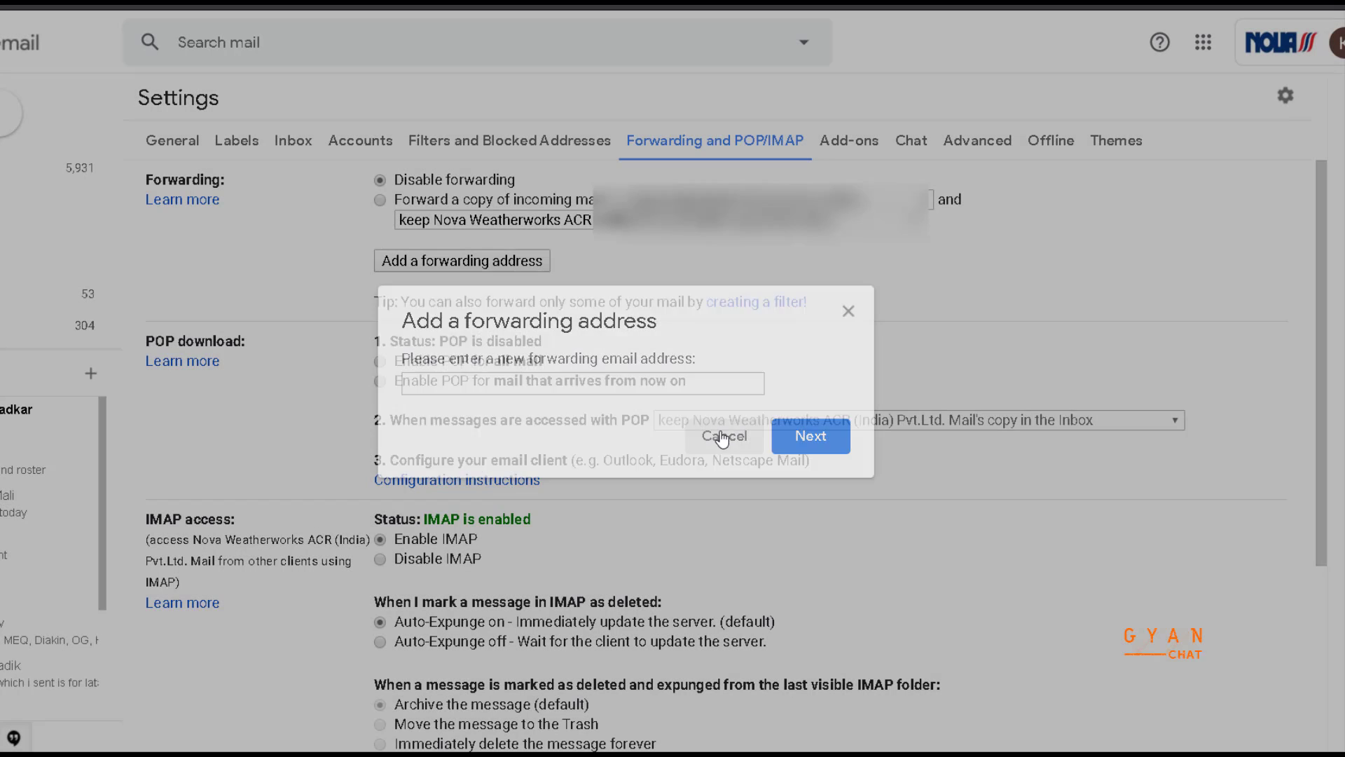
click(930, 203)
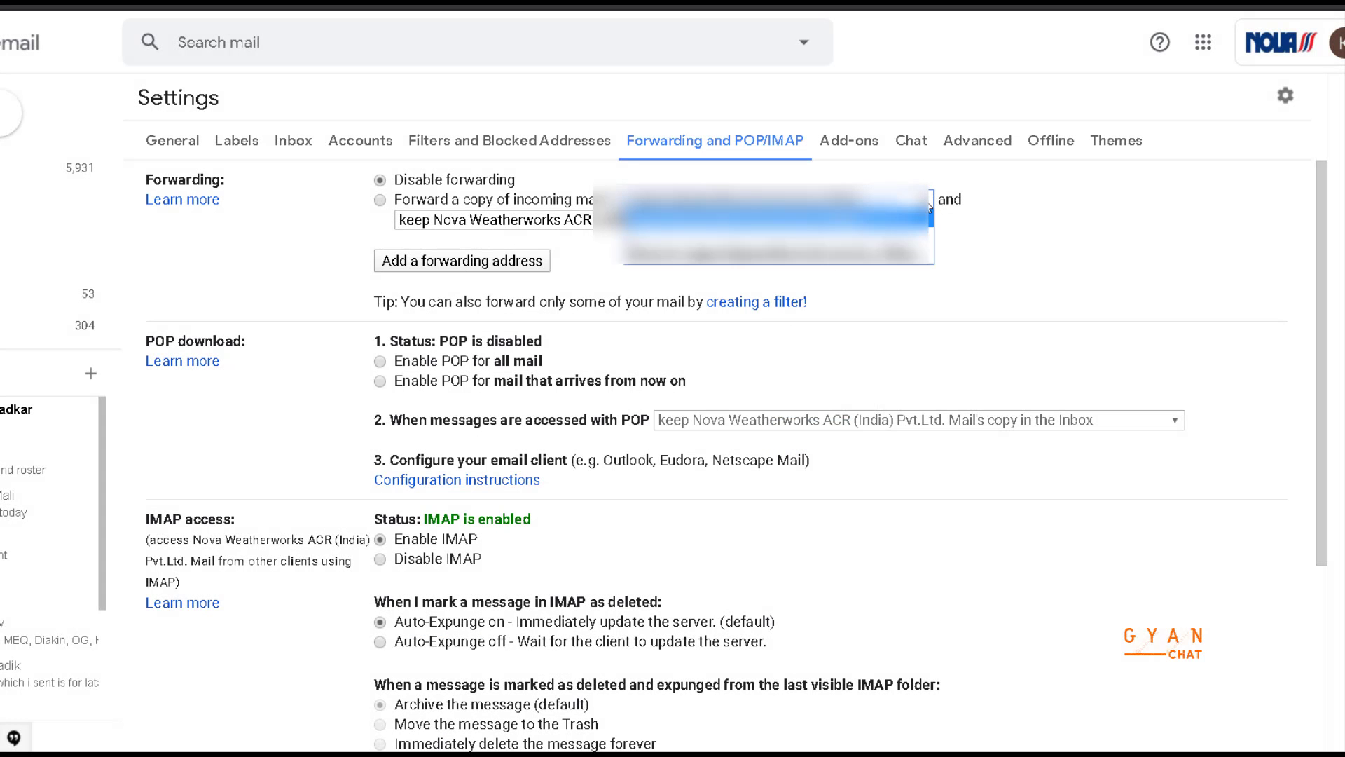
click(930, 204)
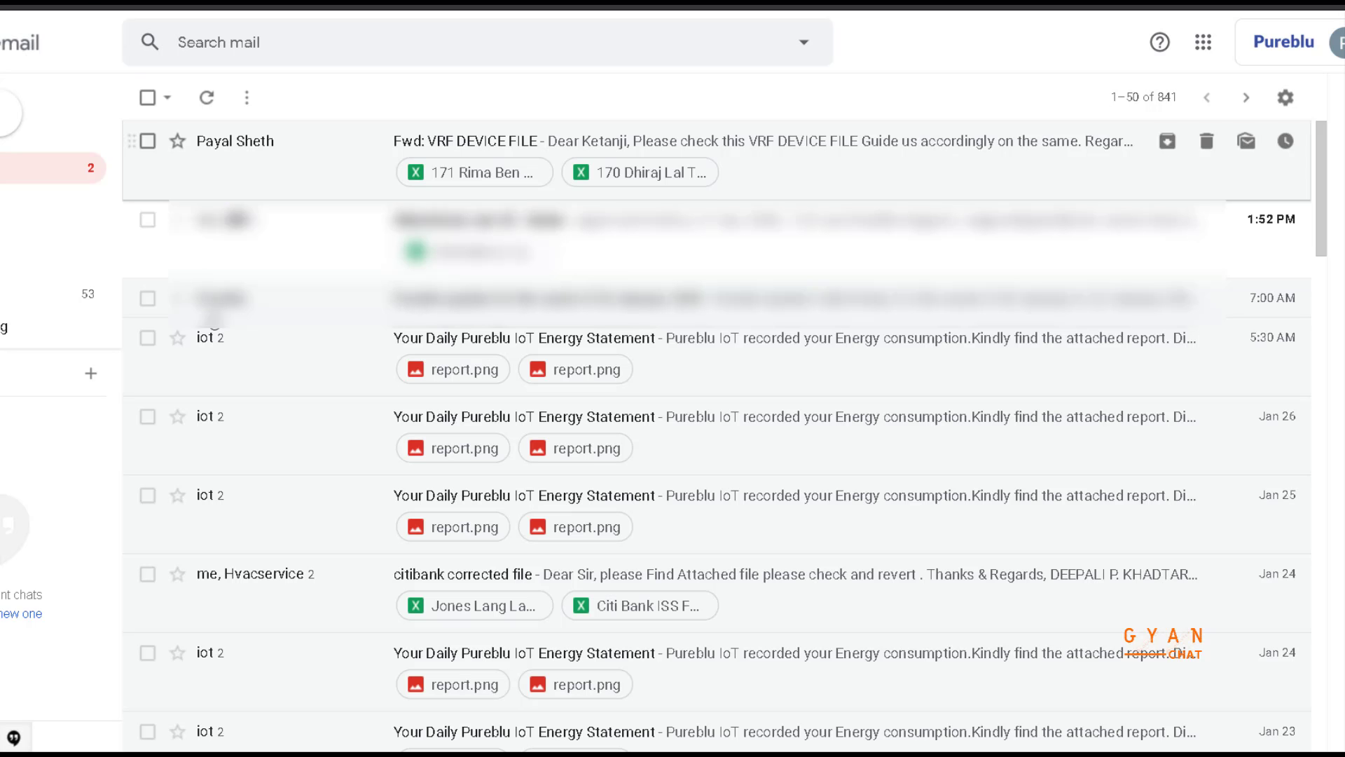
- Open the Forwarding Confirmation email and follow its confirmation link to approve forwarding
scroll(278, 406, down, 3)
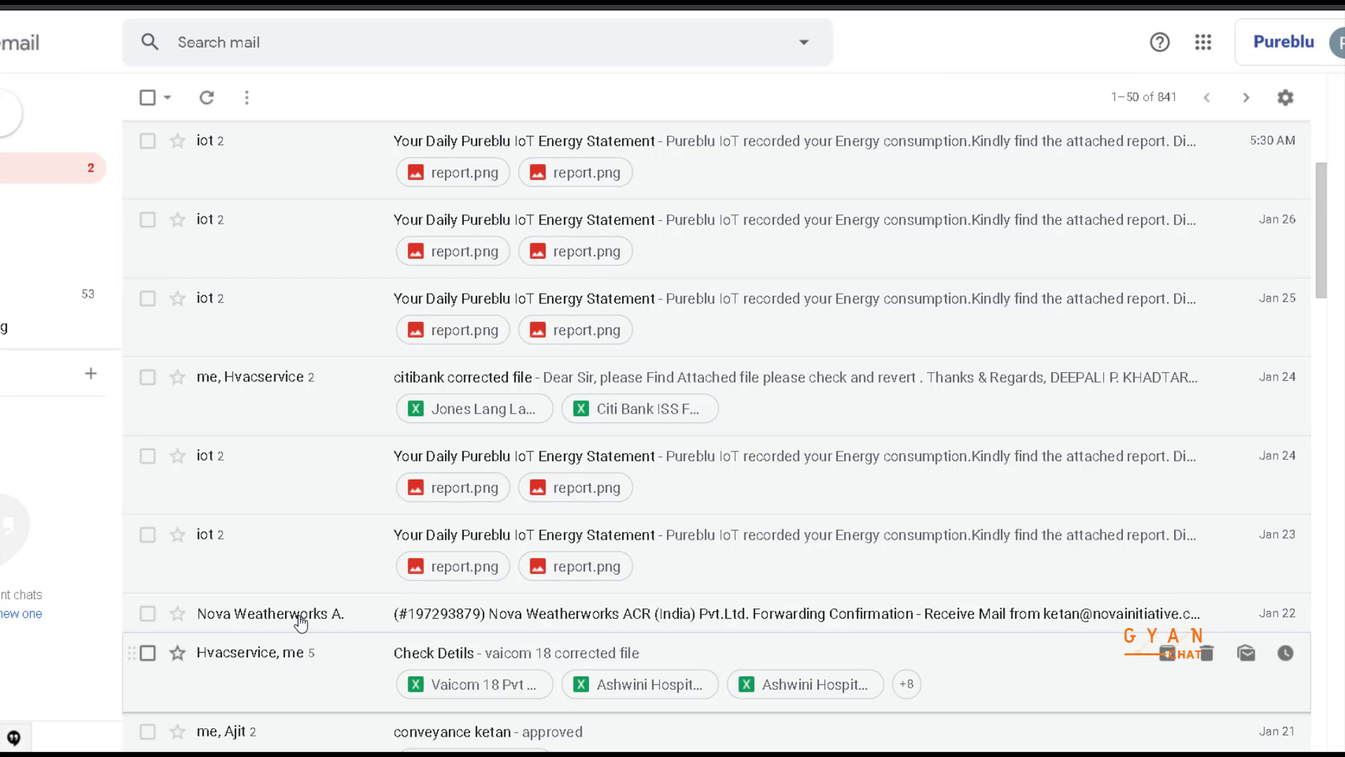
click(297, 645)
click(148, 97)
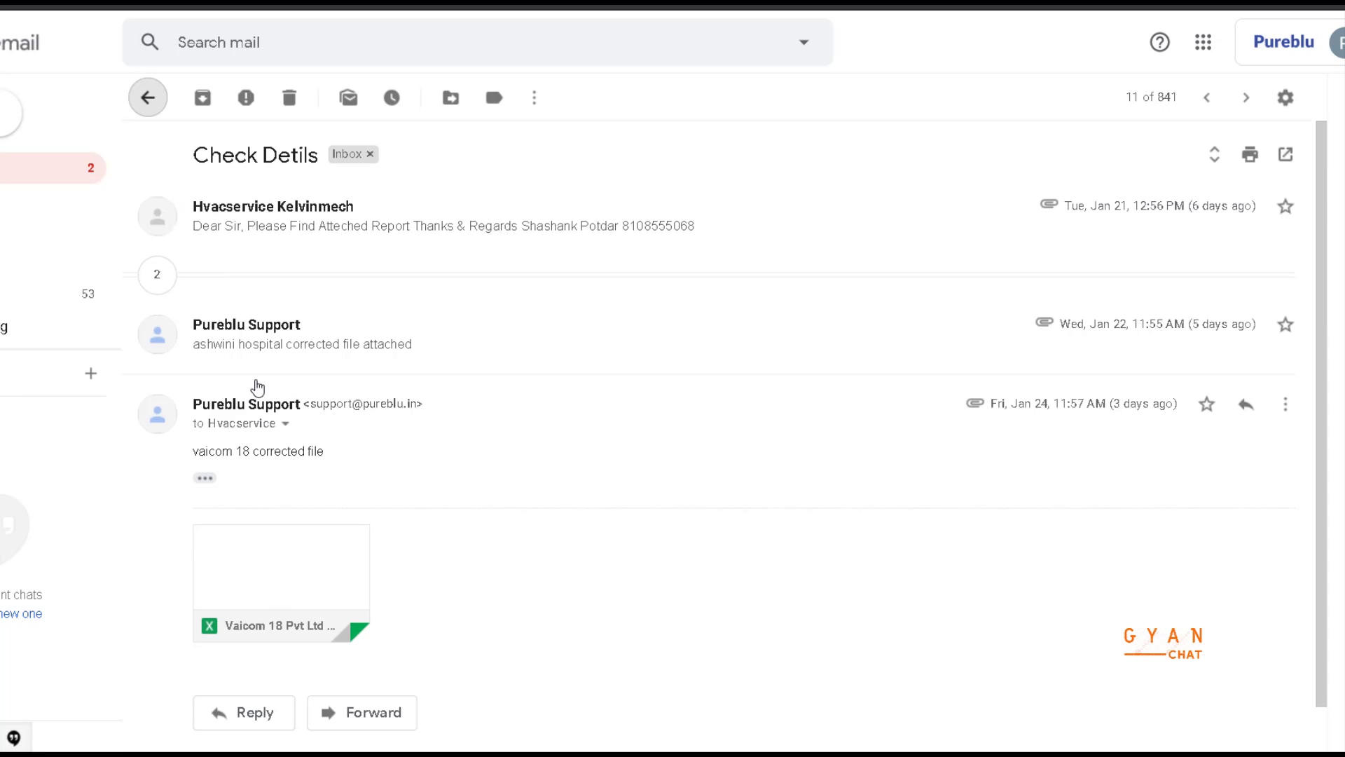
click(327, 616)
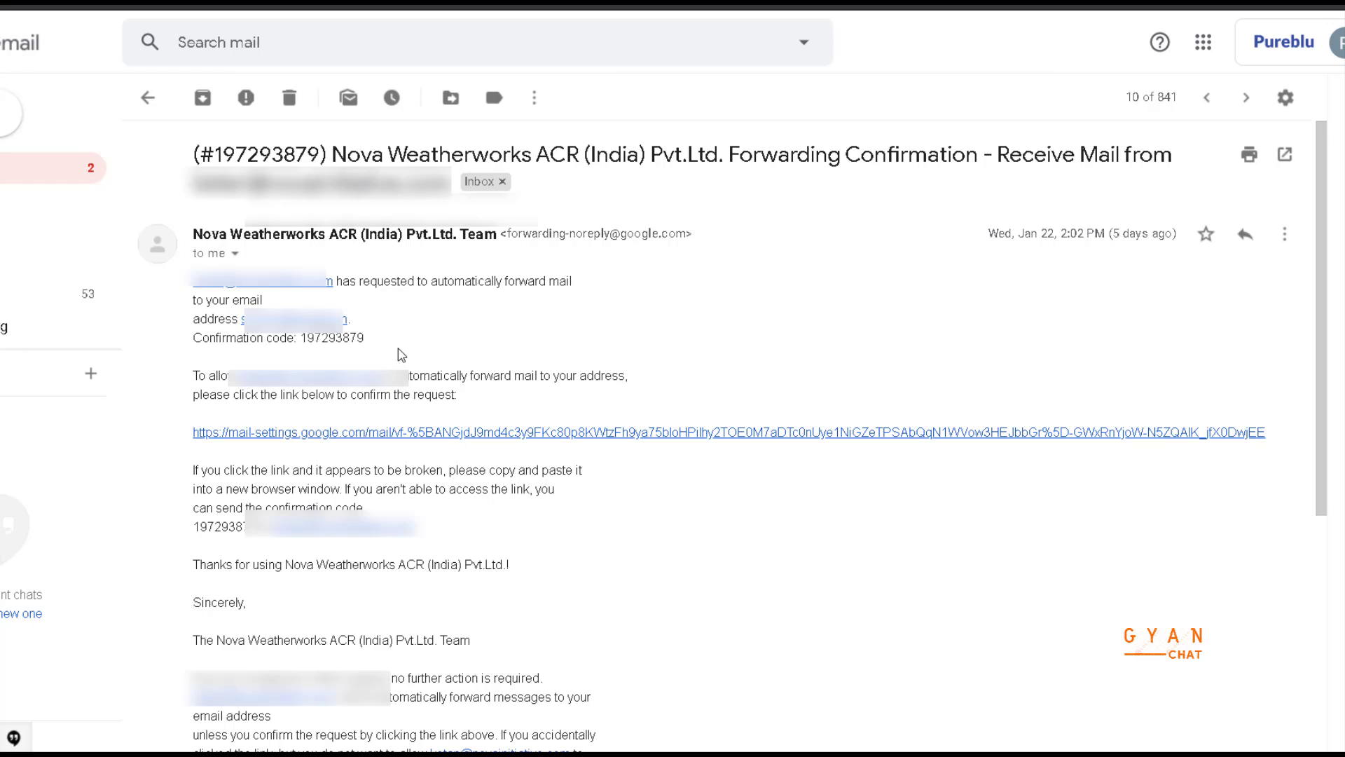
drag(394, 346, 301, 339)
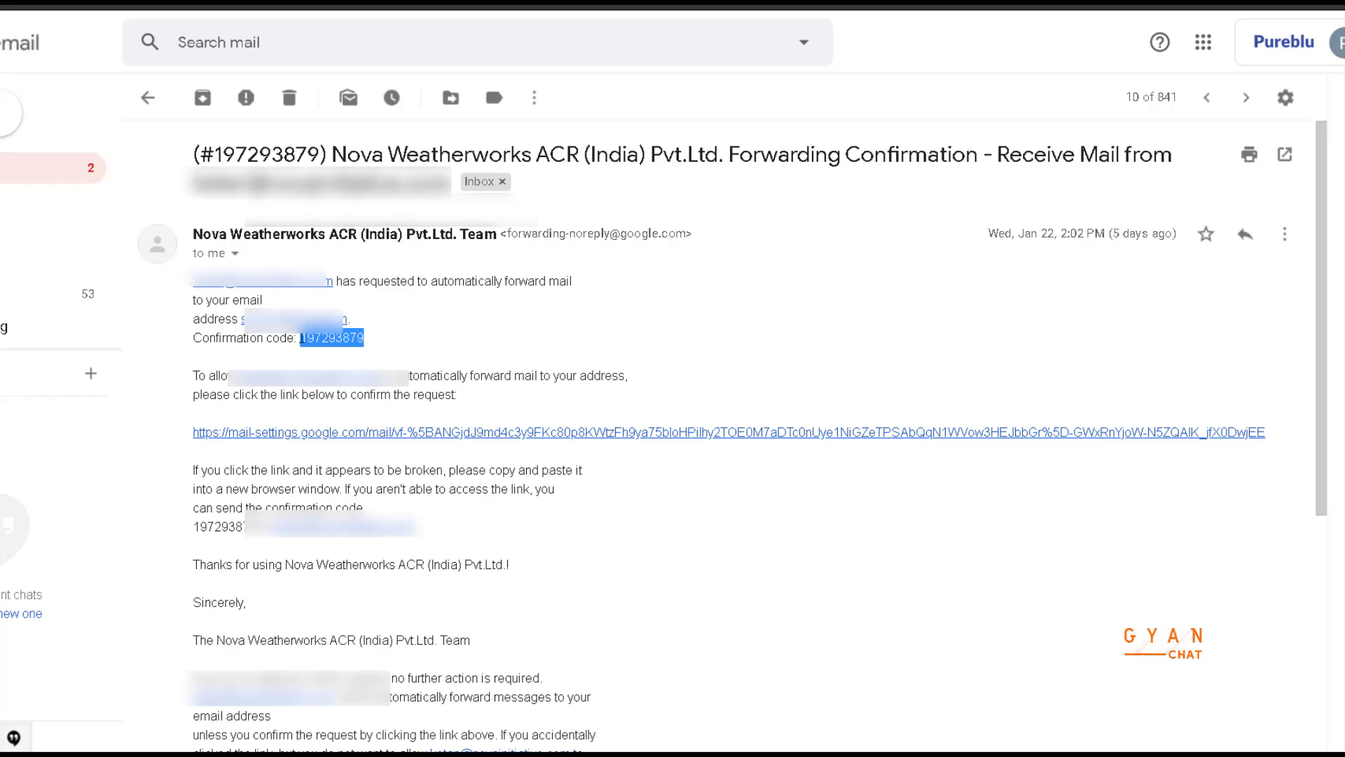
click(294, 450)
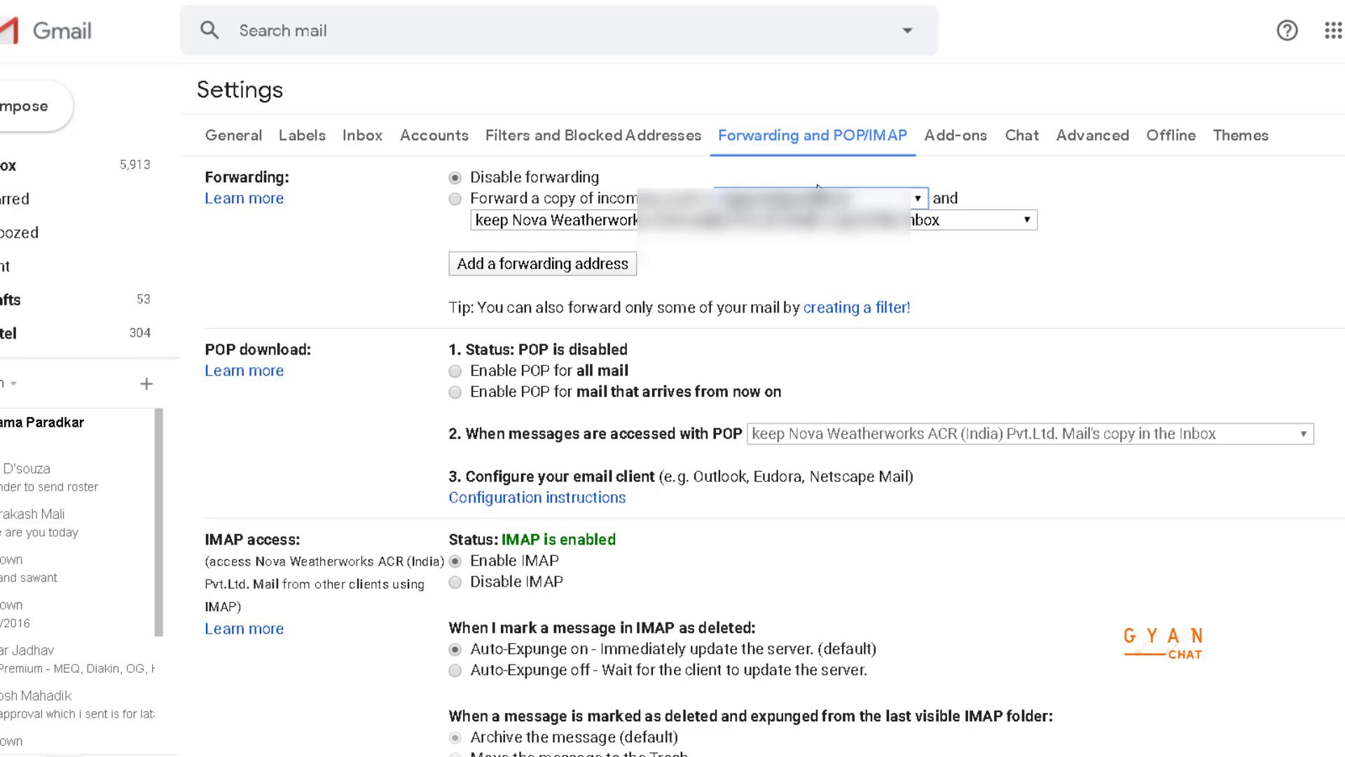
- Start a new filter from Filters and Blocked Addresses and search the subject 'Your Daily Pureblu IoT Energy Statement'
scroll(680, 410, down, 3)
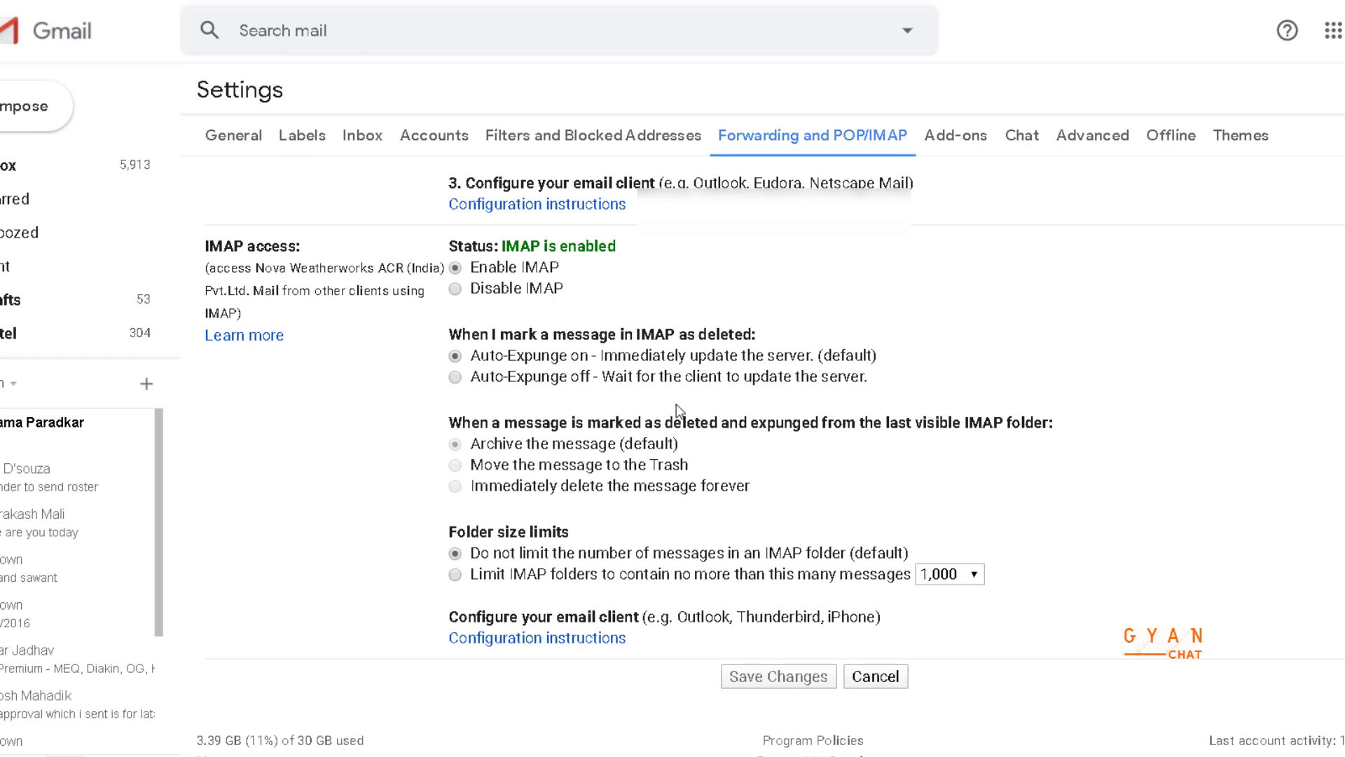
click(607, 136)
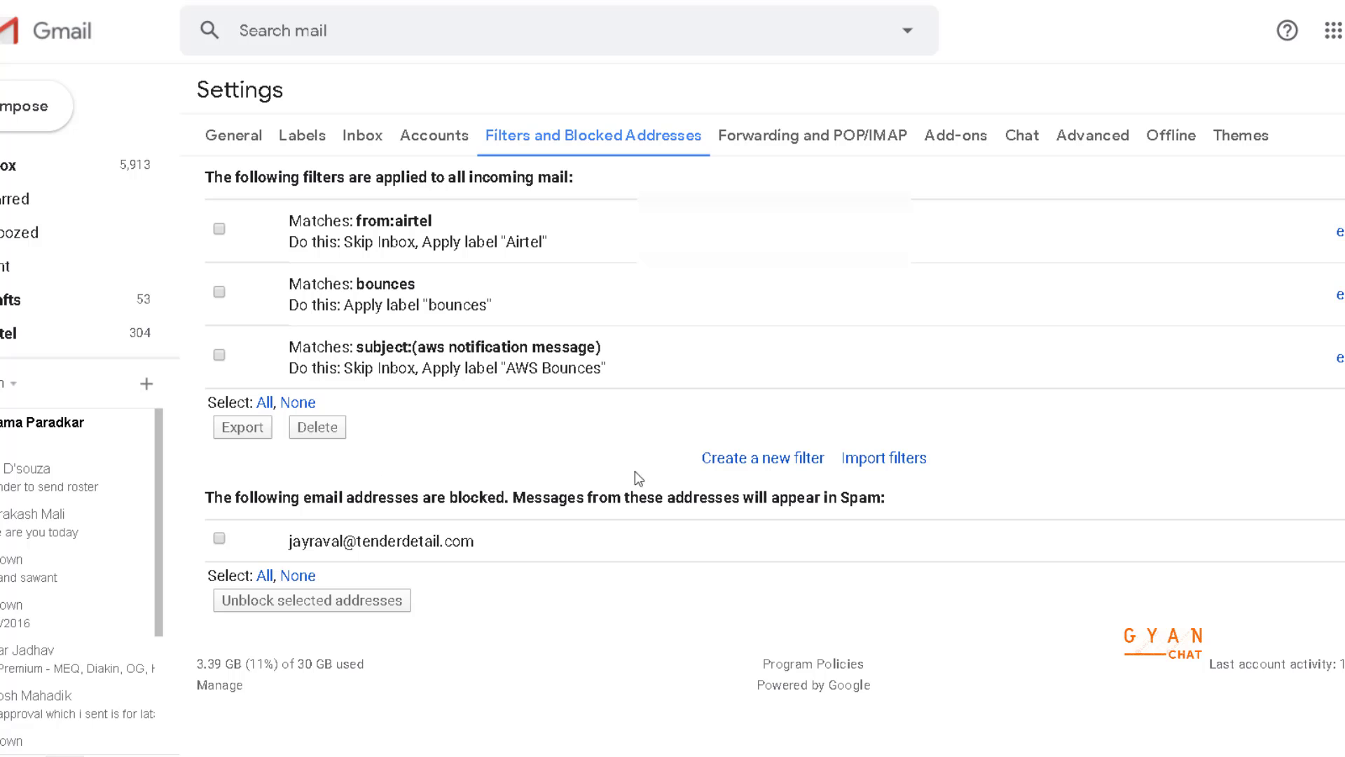
click(752, 464)
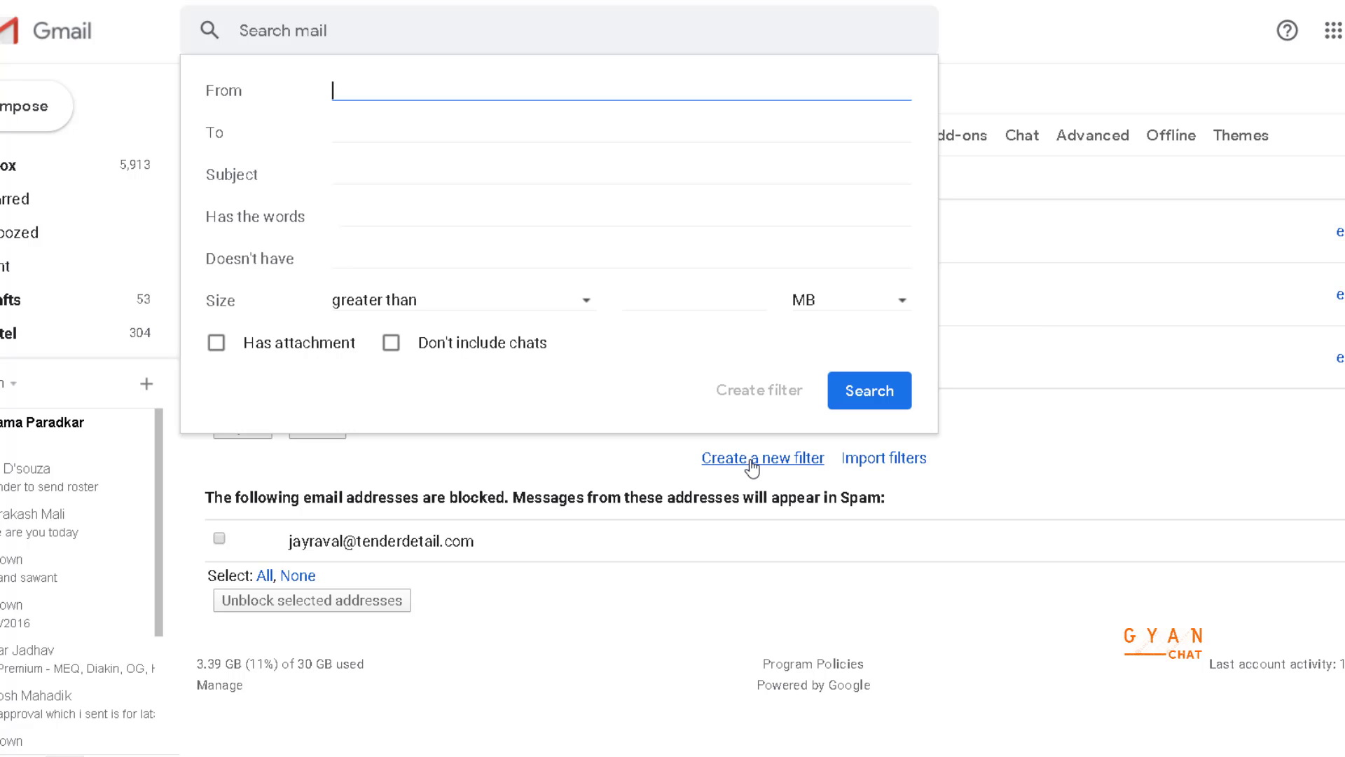
click(397, 179)
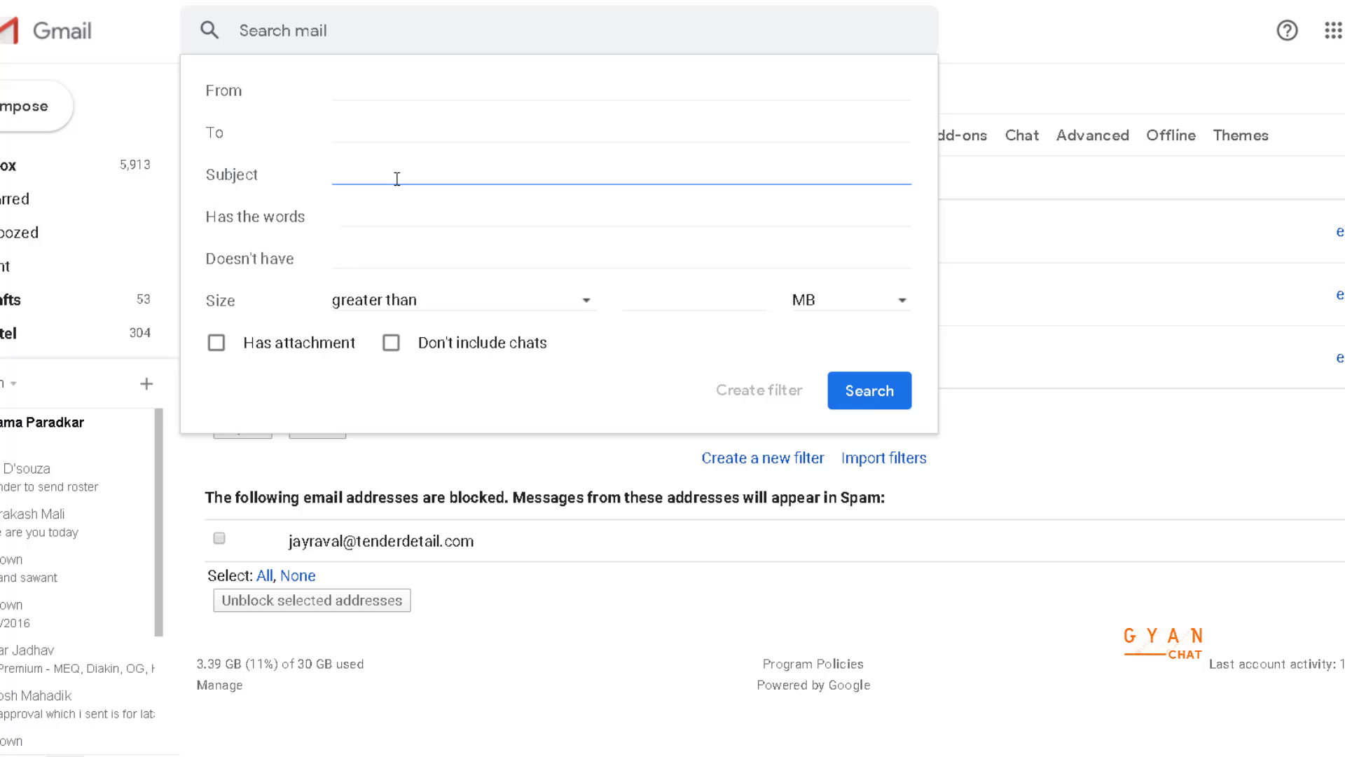
text(Your Daily Pureblu IoT Energy Statement)
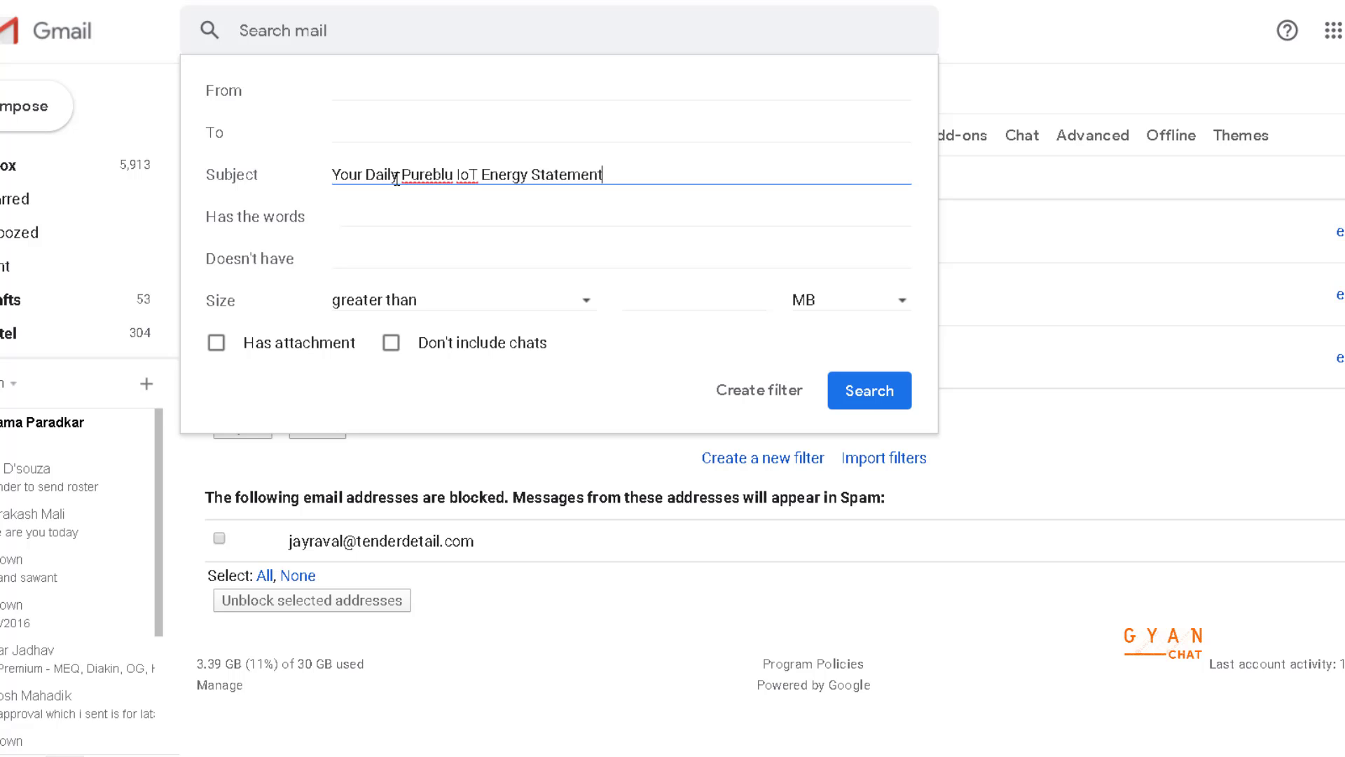
click(867, 394)
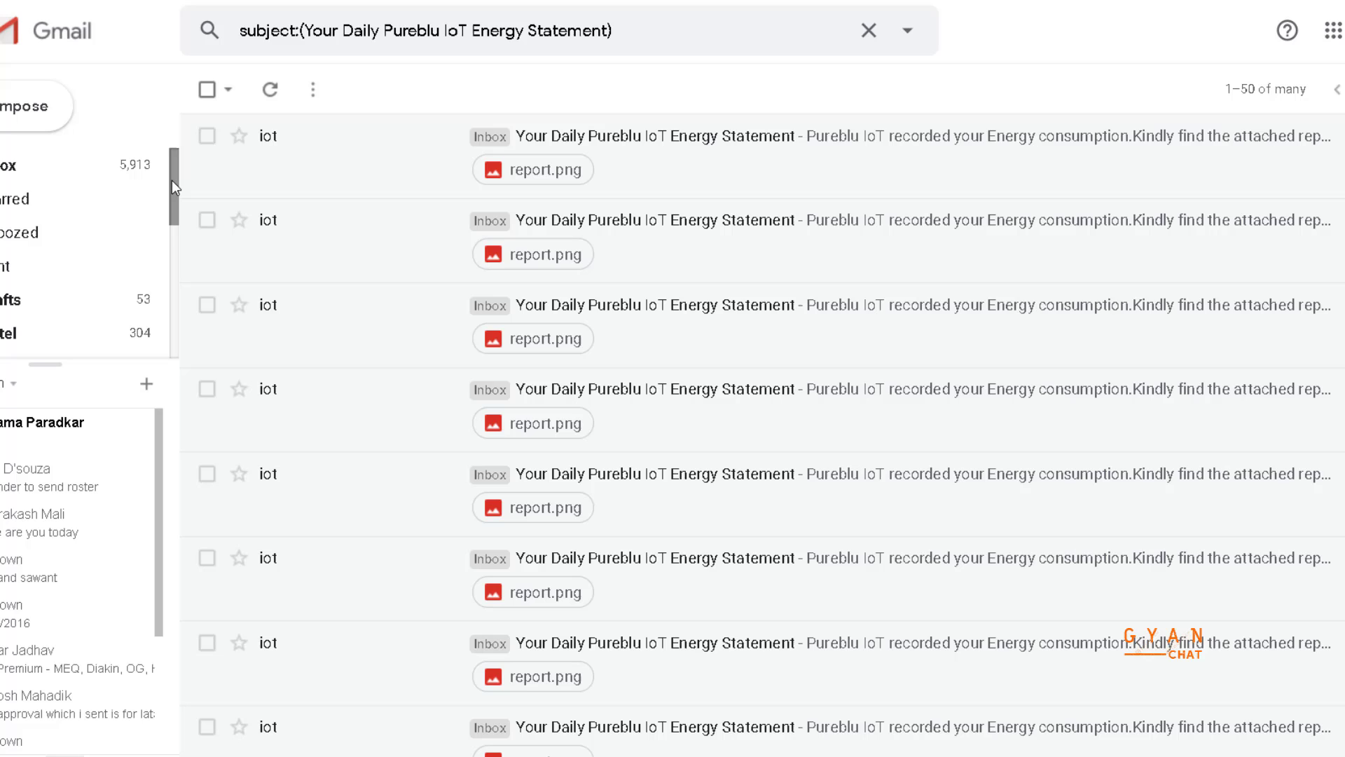
- Select all matching energy statement emails and choose Filter messages like these
click(216, 98)
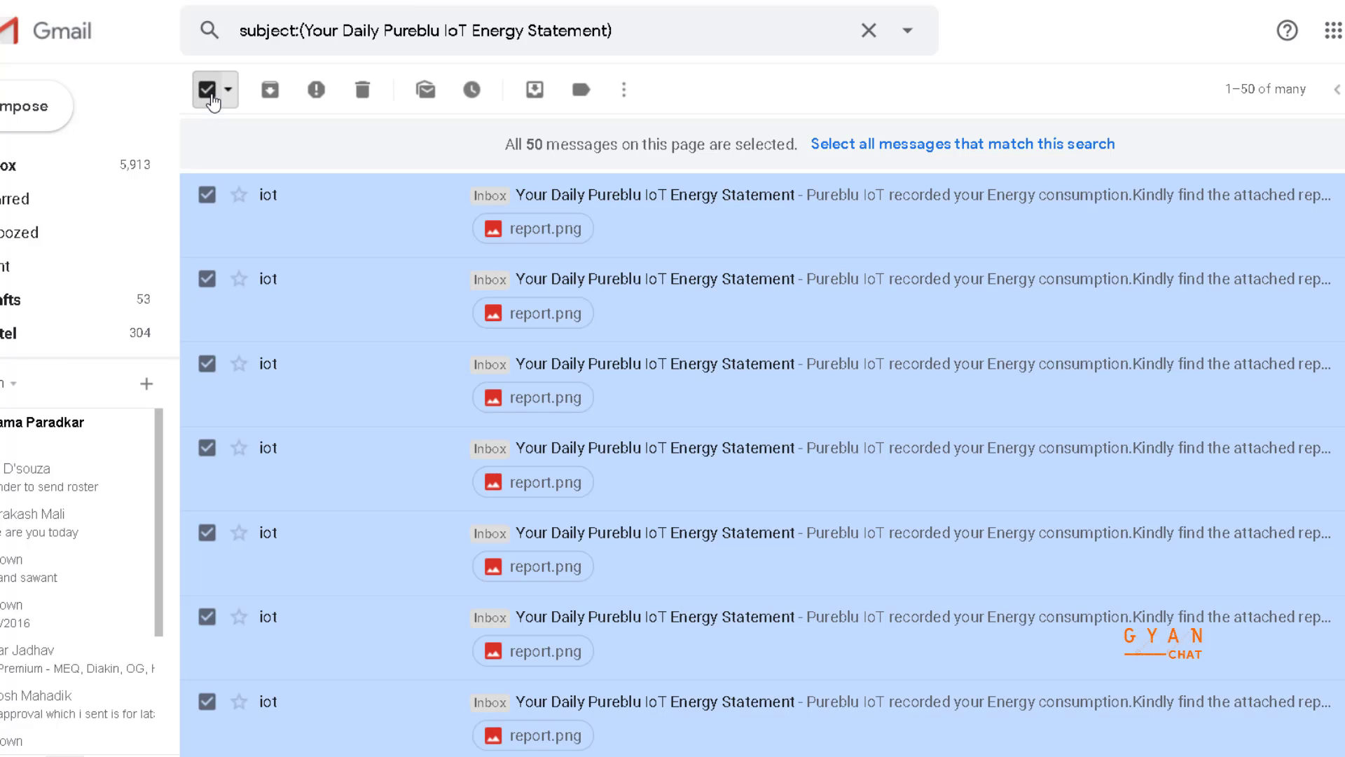
click(622, 91)
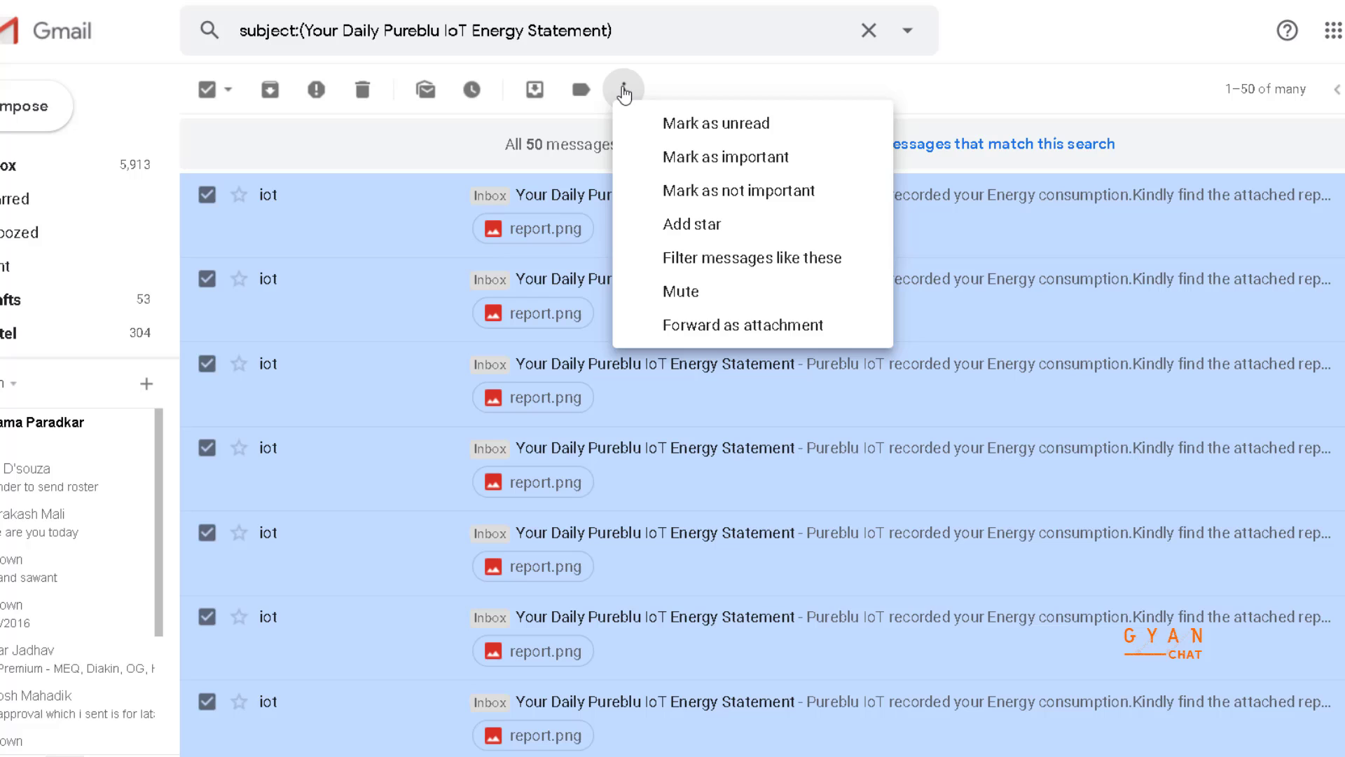
click(715, 260)
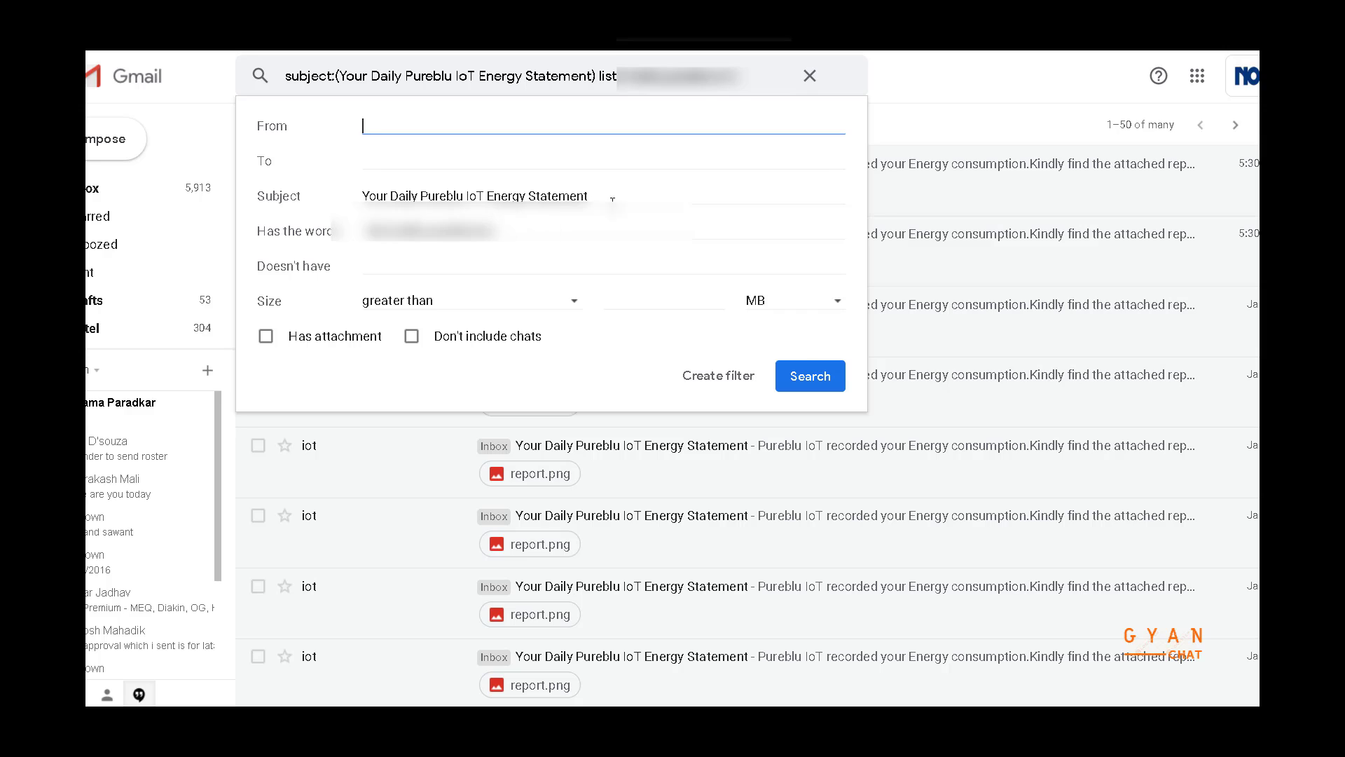
- Make the filter forward matching mail to the confirmed forwarding address, then create it
click(716, 388)
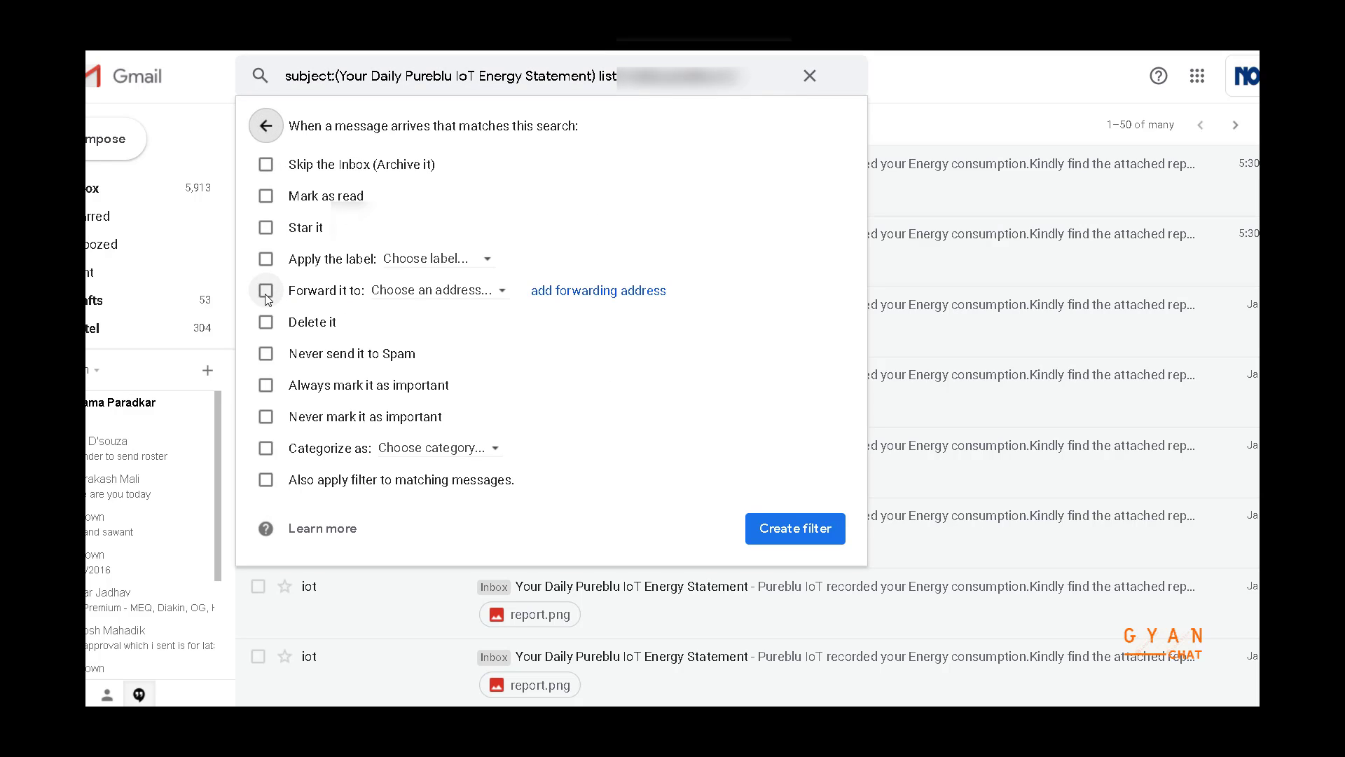
click(481, 293)
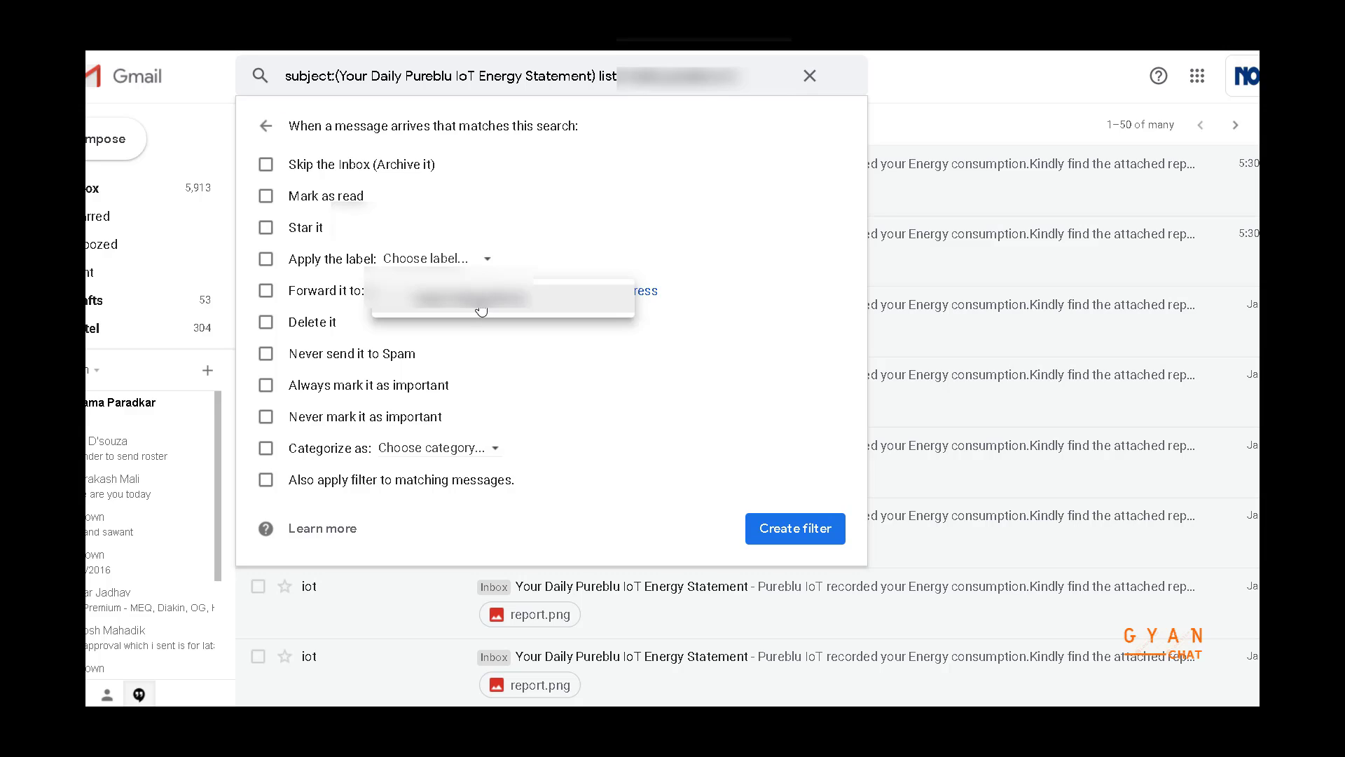
click(481, 306)
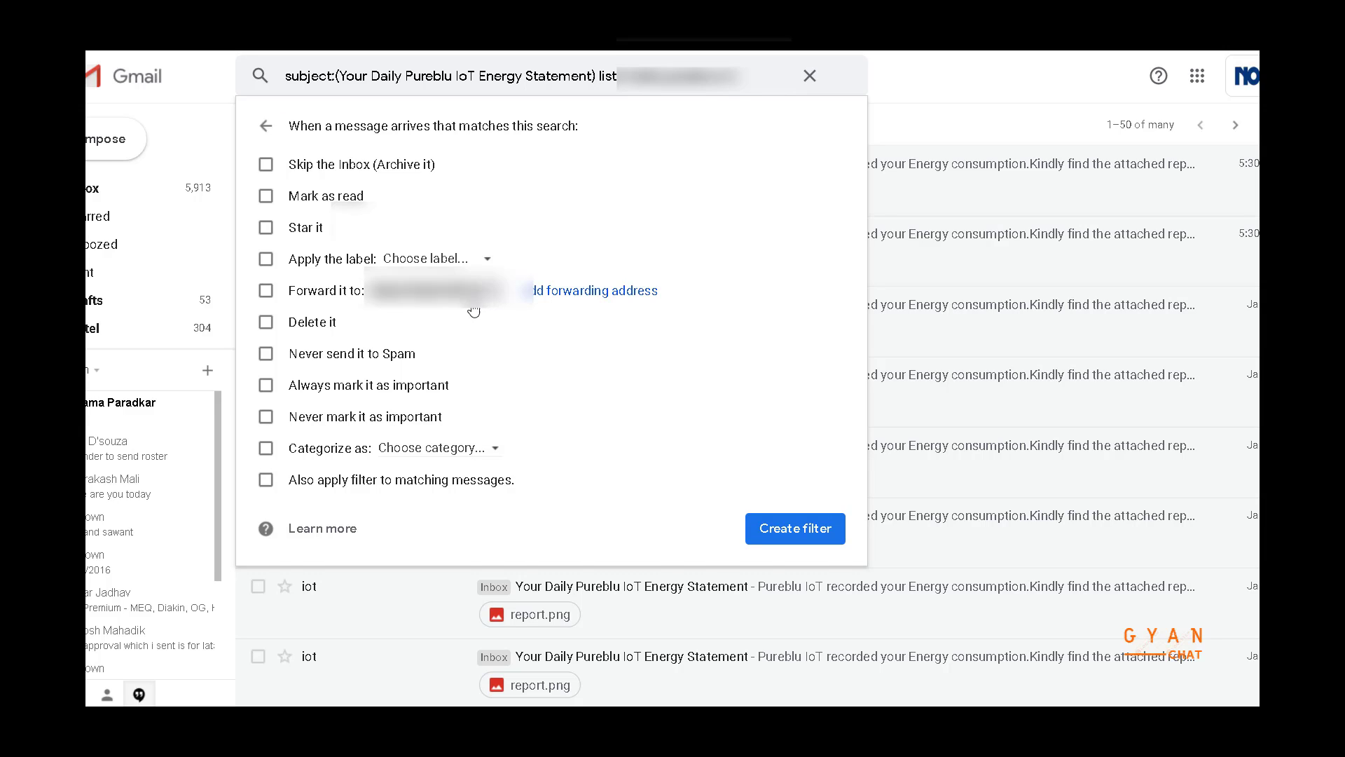
click(267, 293)
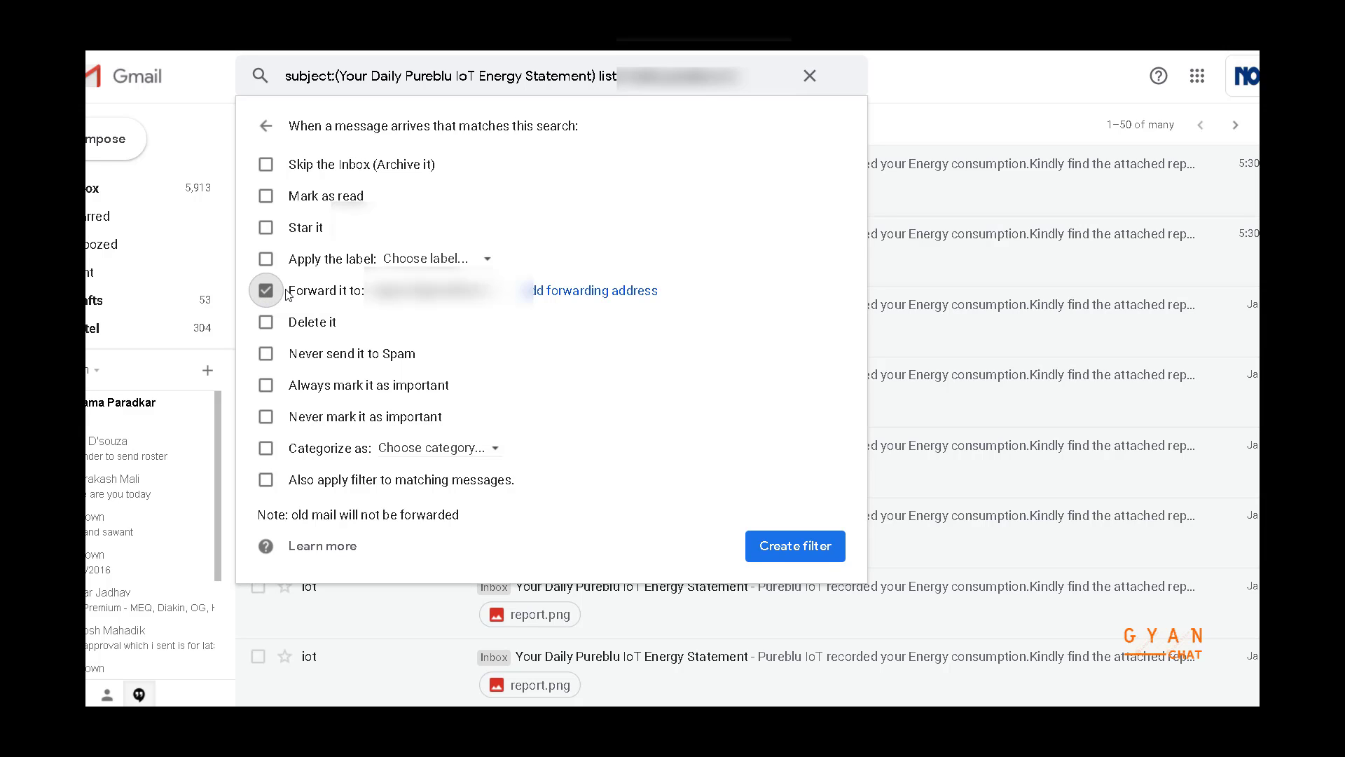
click(789, 546)
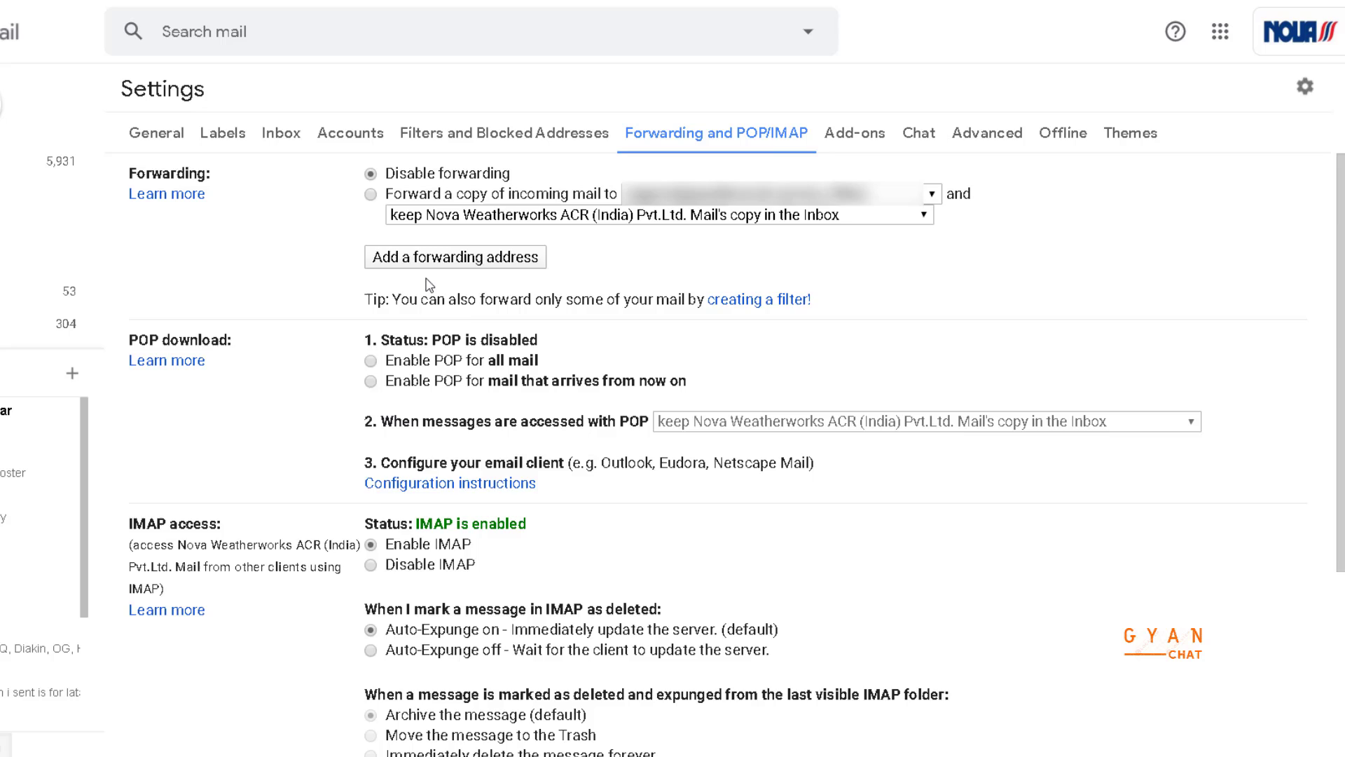
- Scroll the Forwarding and POP/IMAP page to review the forwarding and IMAP settings
scroll(431, 301, down, 4)
scroll(665, 597, up, 4)
scroll(665, 597, down, 4)
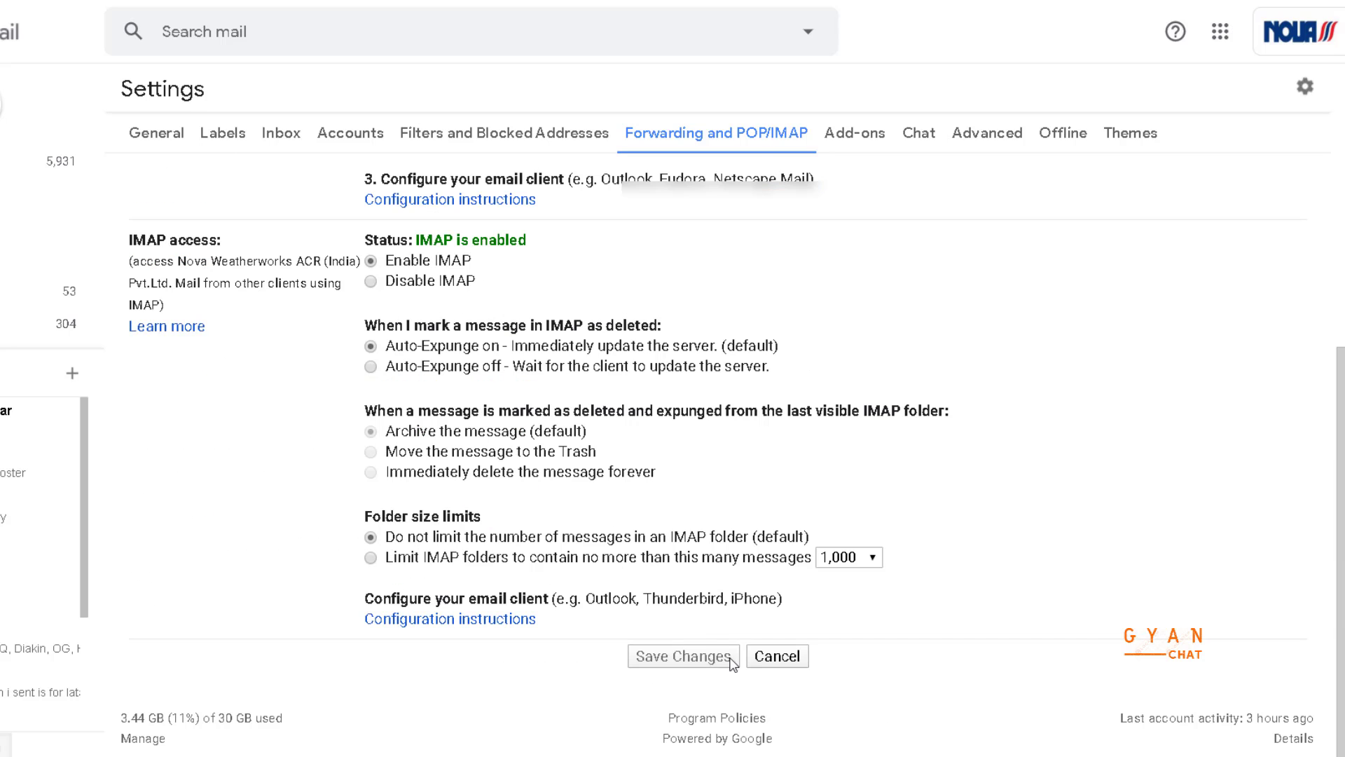